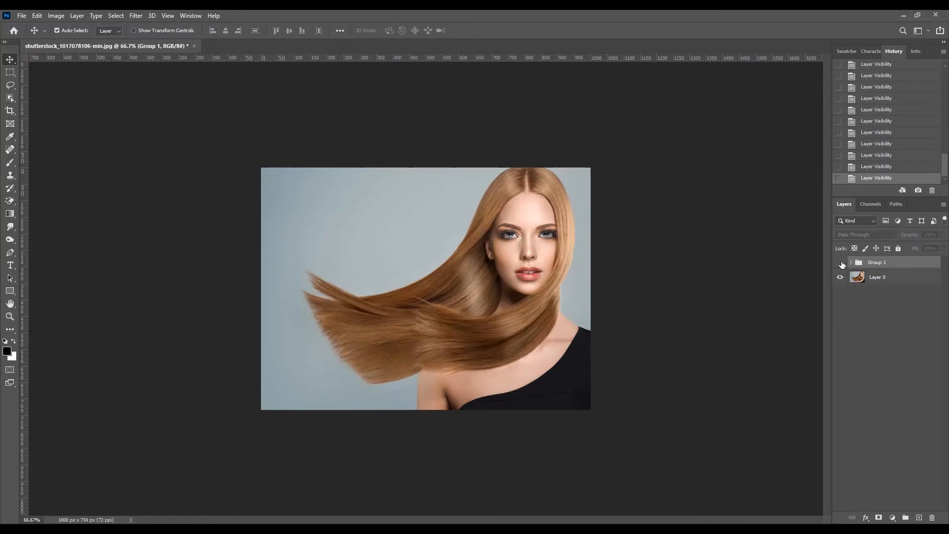
click(842, 263)
Toggle the visibility of Group 1 repeatedly to compare the original hair with the recolored version.
click(841, 263)
click(841, 263)
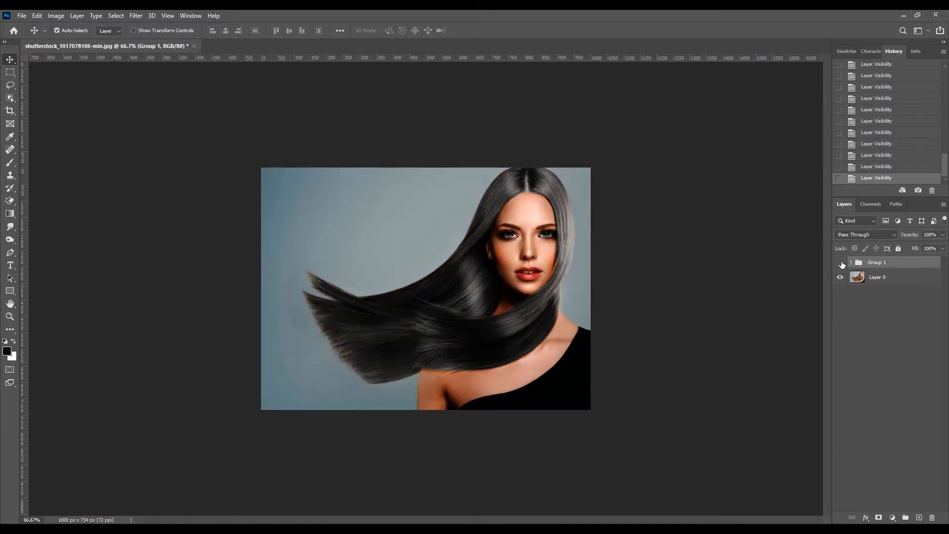
click(841, 263)
click(841, 263)
click(841, 264)
click(840, 264)
click(841, 263)
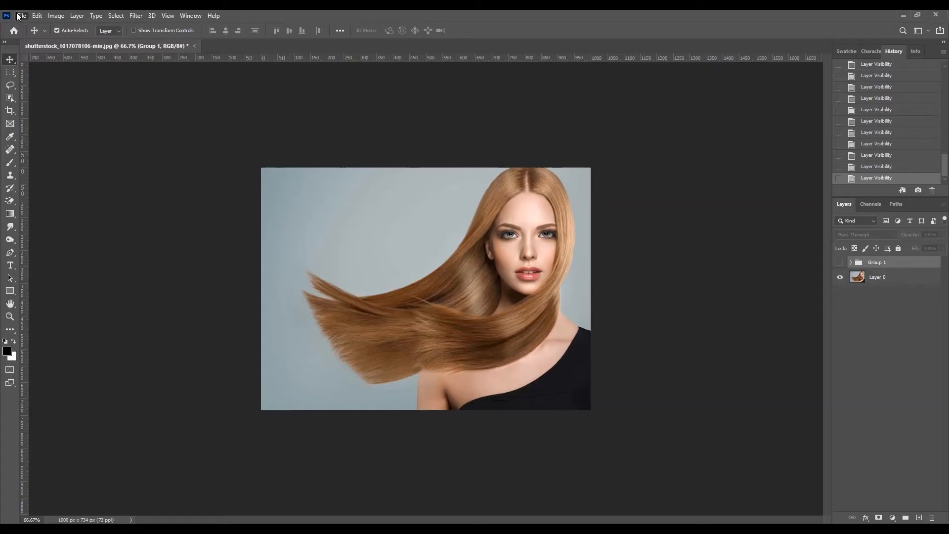
Open the image fdf.jpg and unlock its Background into an editable layer.
key(alt+f)
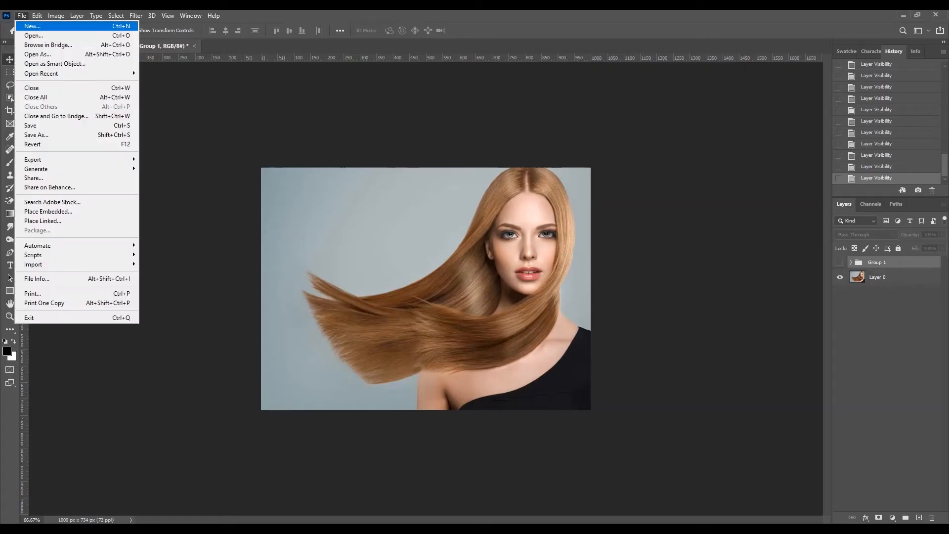
click(346, 12)
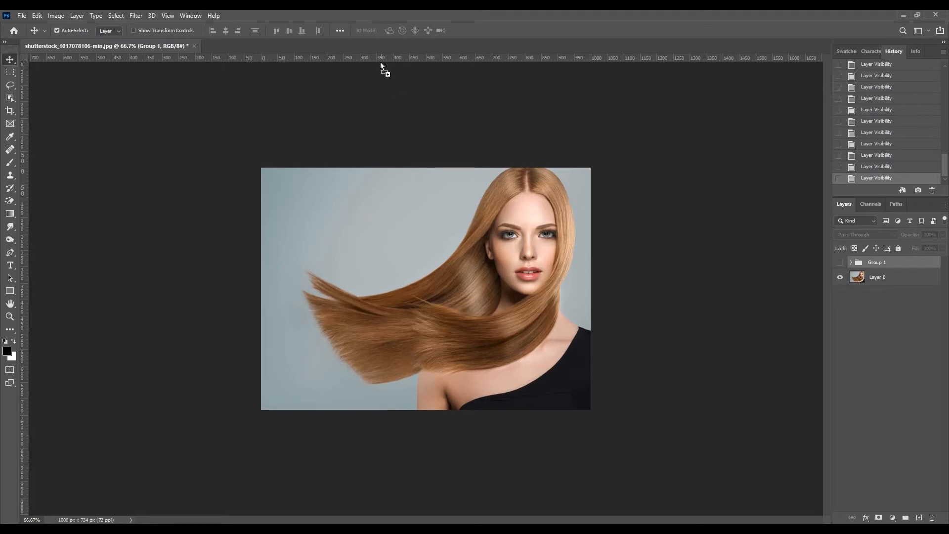
drag(381, 61, 373, 46)
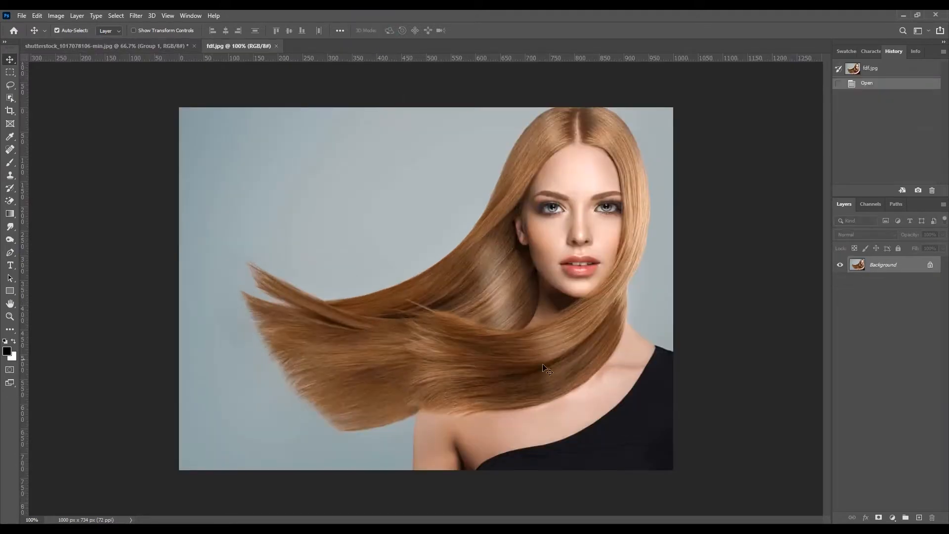
click(930, 266)
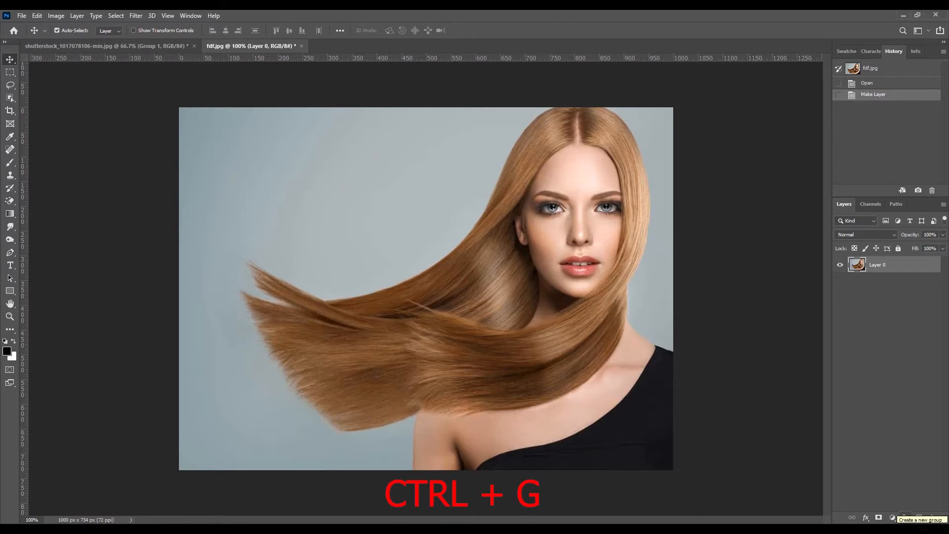
Create a layer group above the photo layer and name it Black Hair COLOR.
click(906, 518)
double_click(878, 262)
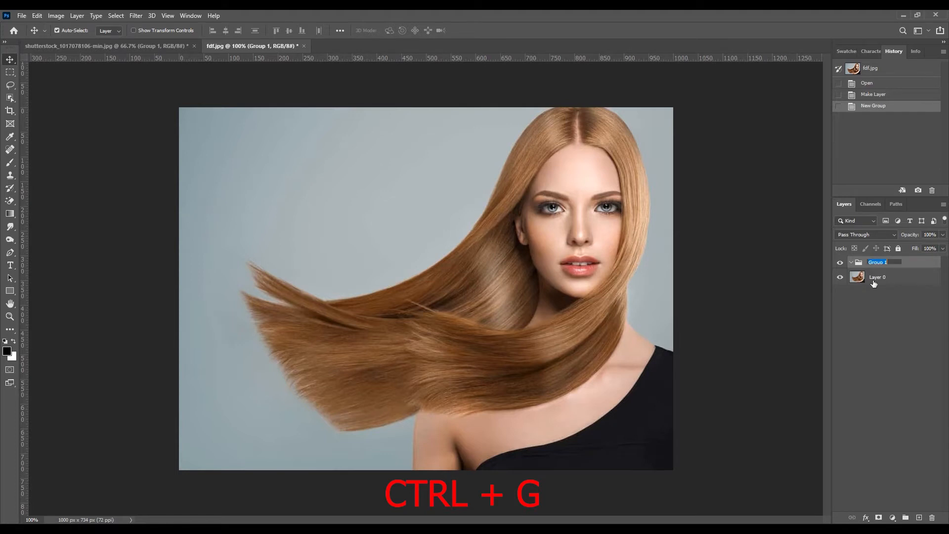
text(Blavk Hair)
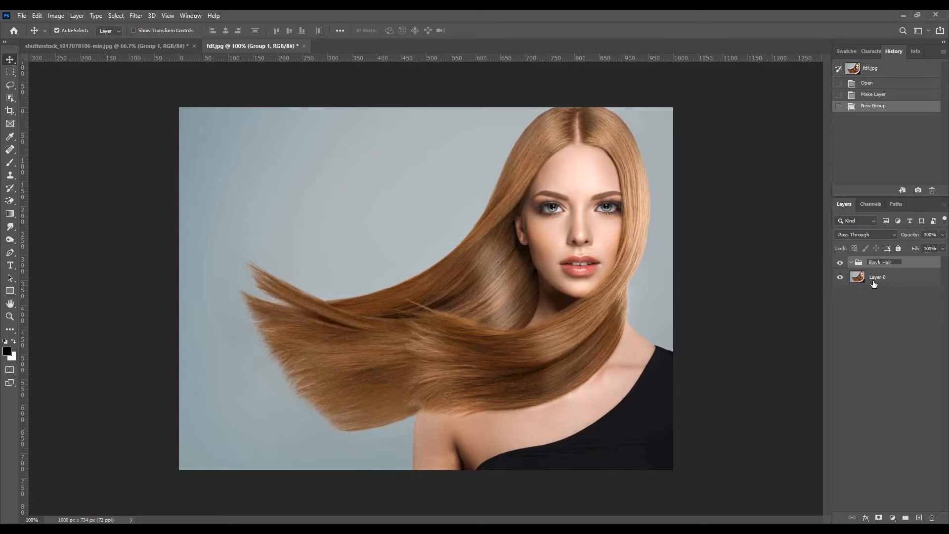
text(COLOR)
key(Return)
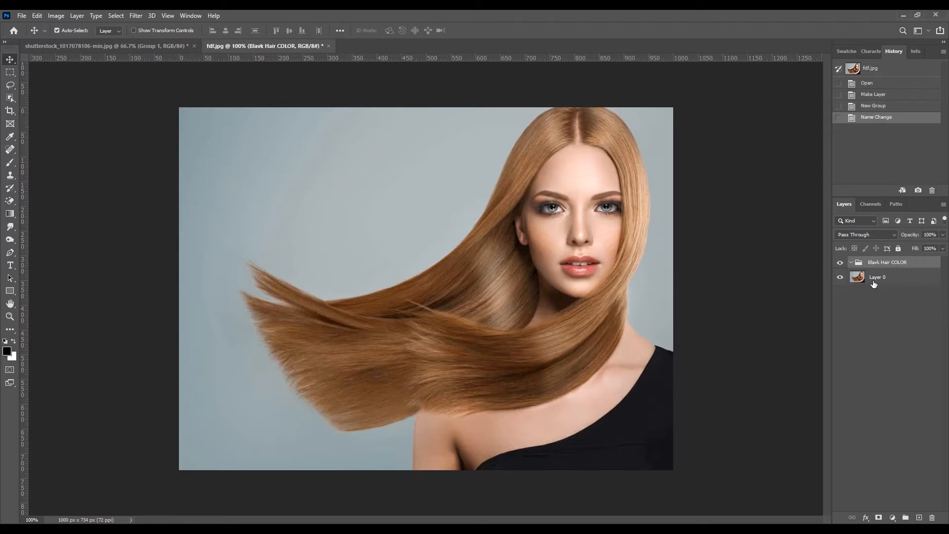
double_click(878, 265)
click(879, 265)
key(BackSpace)
text(c)
key(Return)
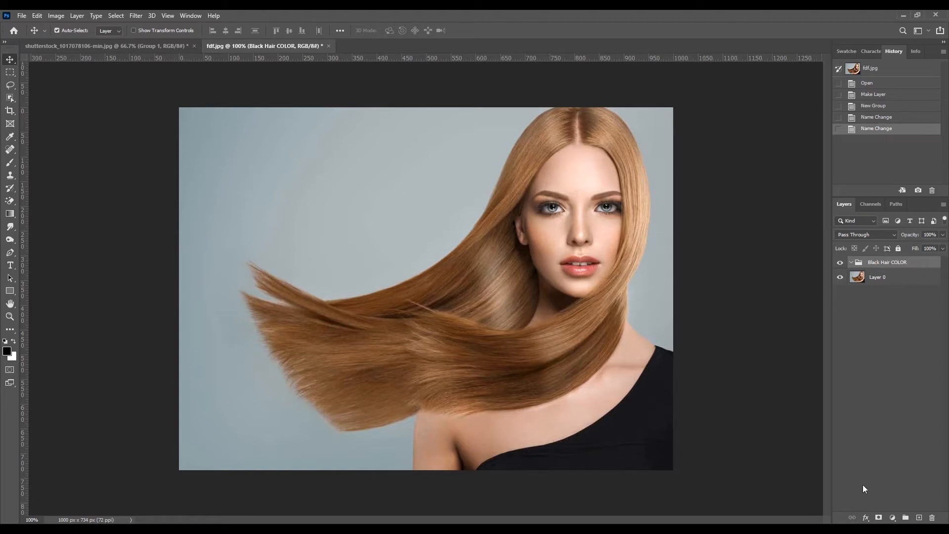
Add a Hue/Saturation adjustment layer in the Black Hair COLOR group and set the Reds saturation to -100.
click(893, 518)
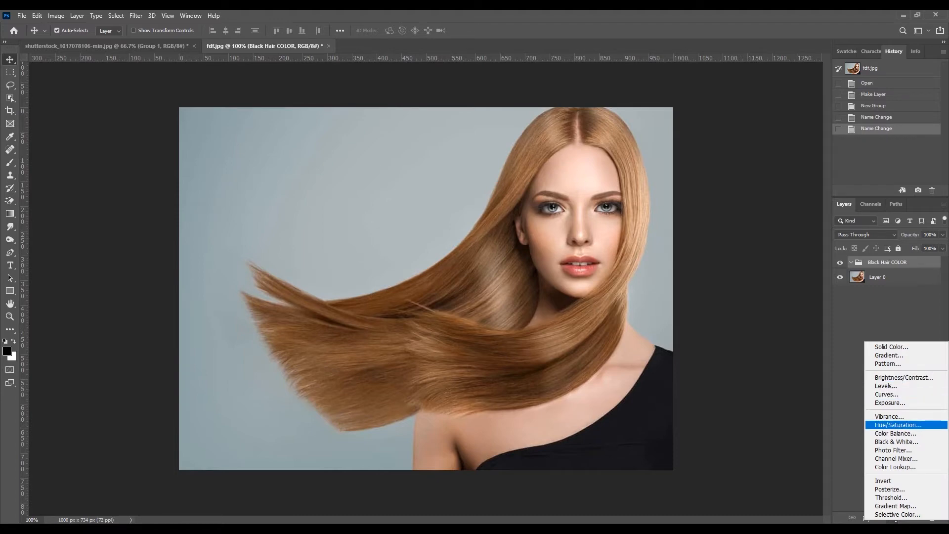
click(893, 426)
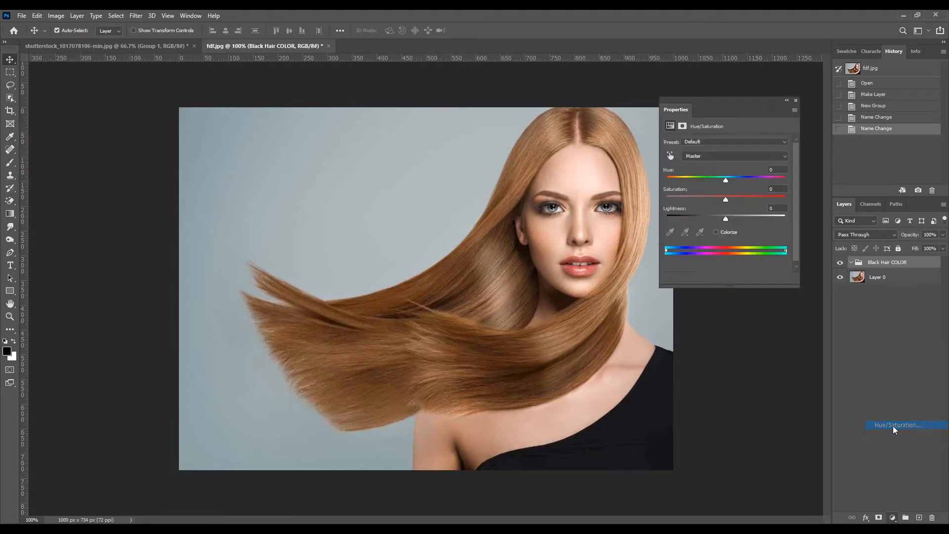
drag(722, 101, 728, 93)
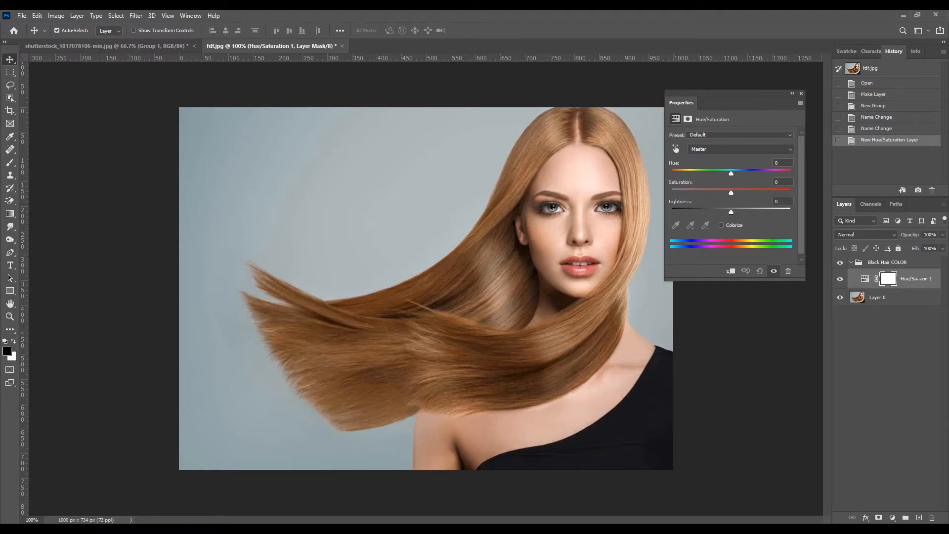
click(740, 149)
click(731, 165)
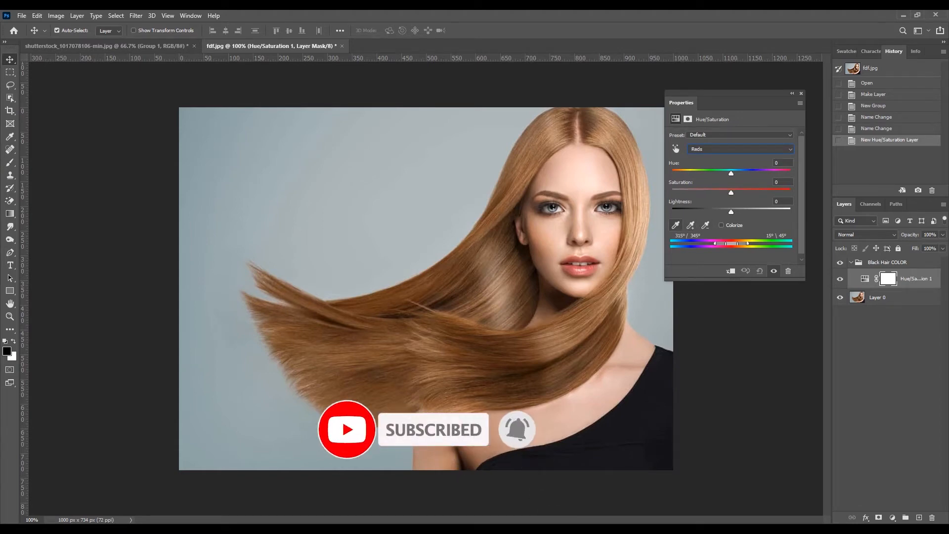
click(675, 225)
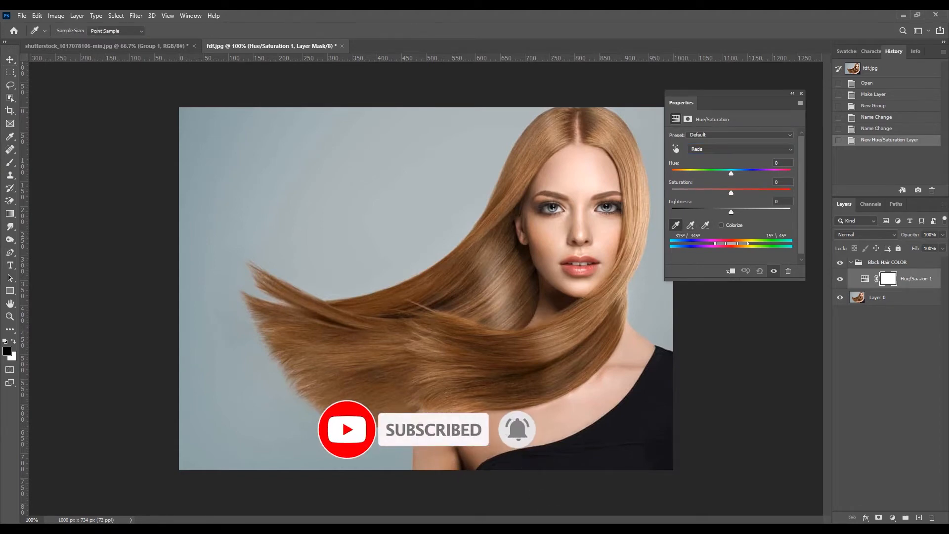
drag(731, 193, 698, 192)
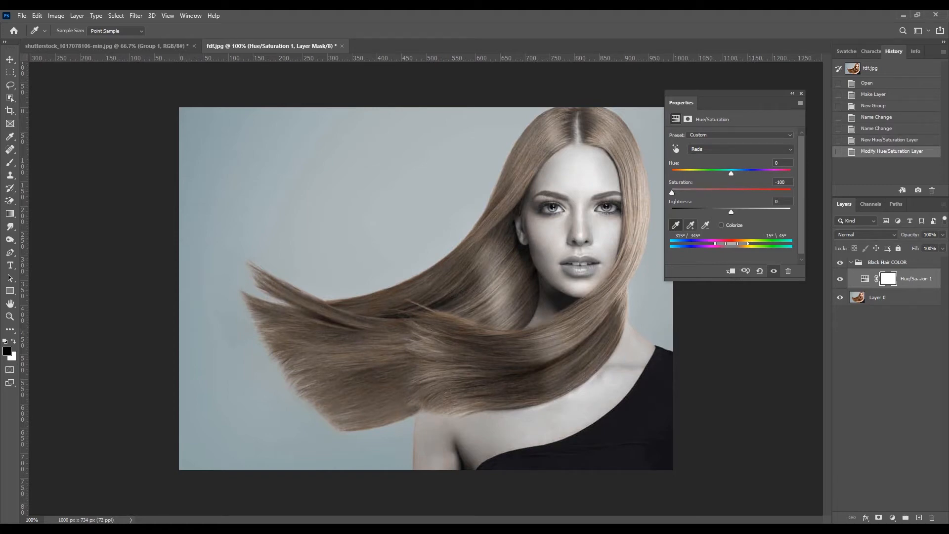
Refine the desaturated color range by adding eyedropper samples from the hair and subtracting one from the forehead.
click(691, 225)
click(550, 134)
click(705, 225)
click(575, 171)
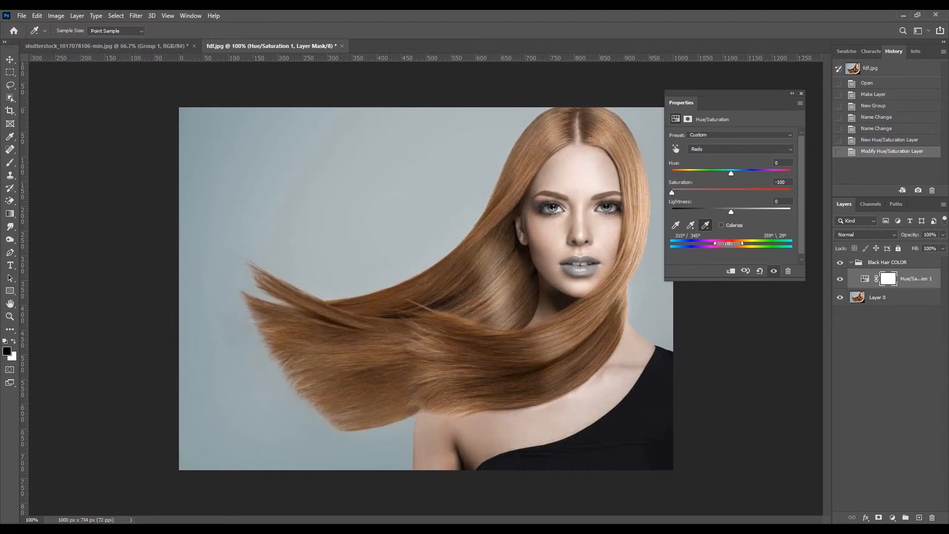
click(690, 226)
click(607, 133)
click(604, 134)
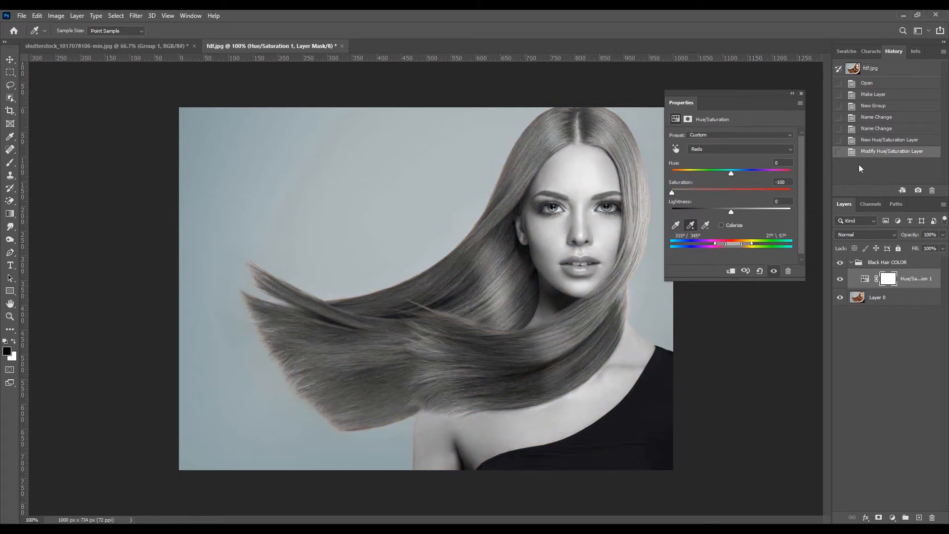
click(801, 94)
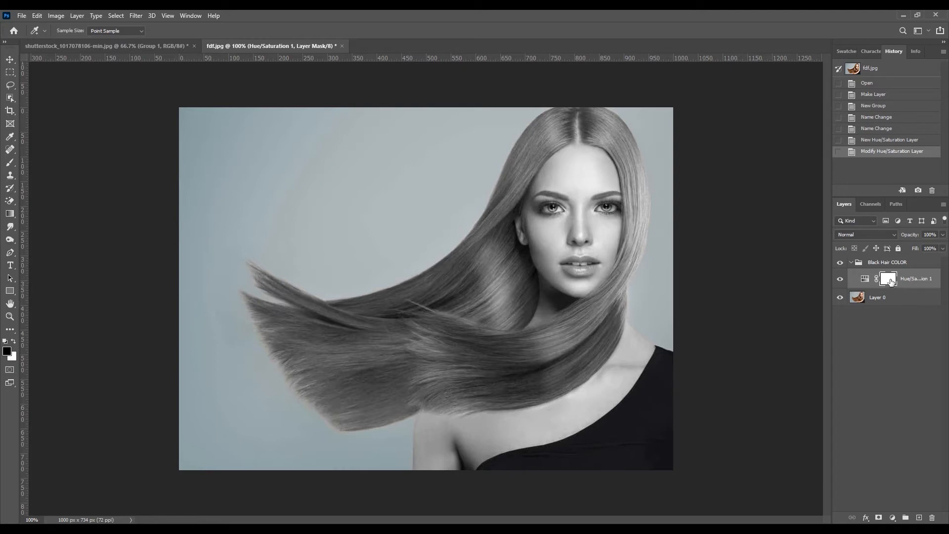
Paint black on the Hue/Saturation layer mask with a 40 px brush over the forehead, ear, eyes and nose.
click(11, 162)
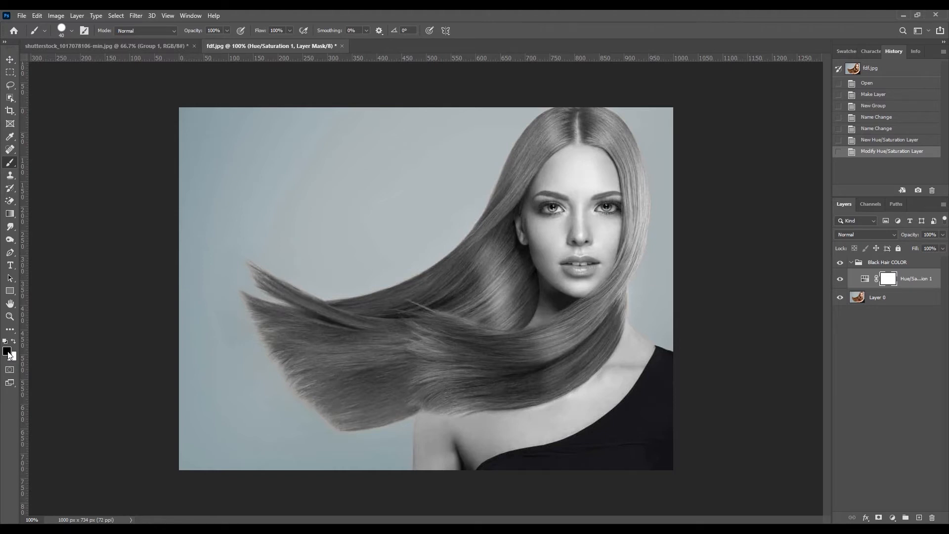
key(x)
click(557, 245)
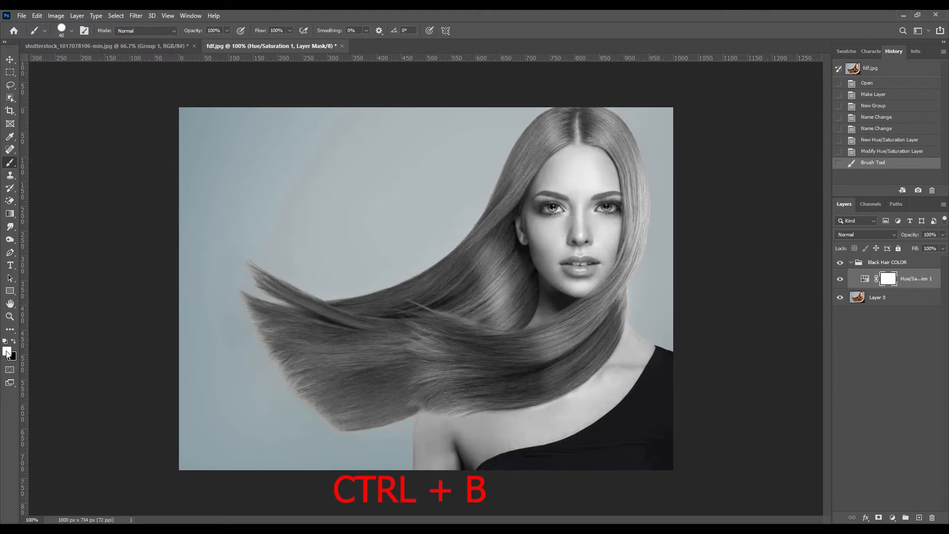
key(x)
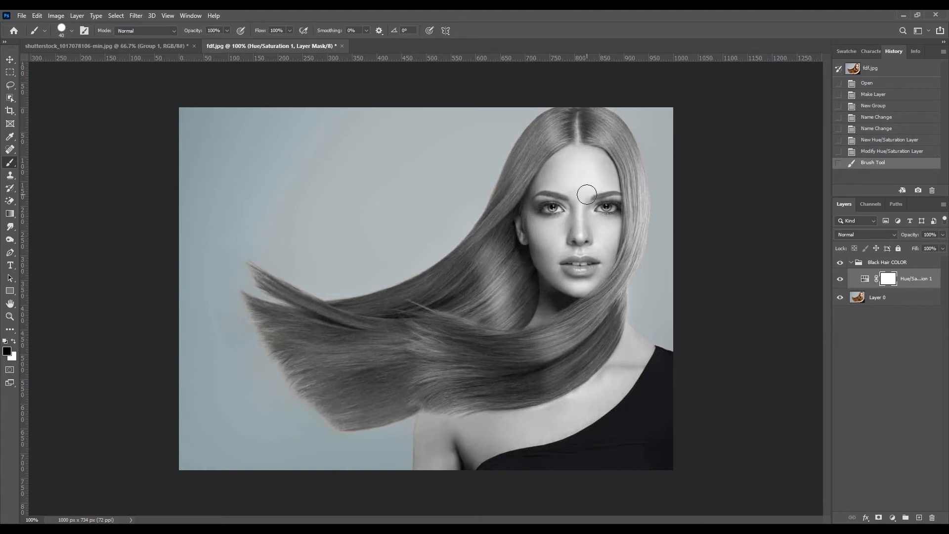
ctrl+click(580, 167)
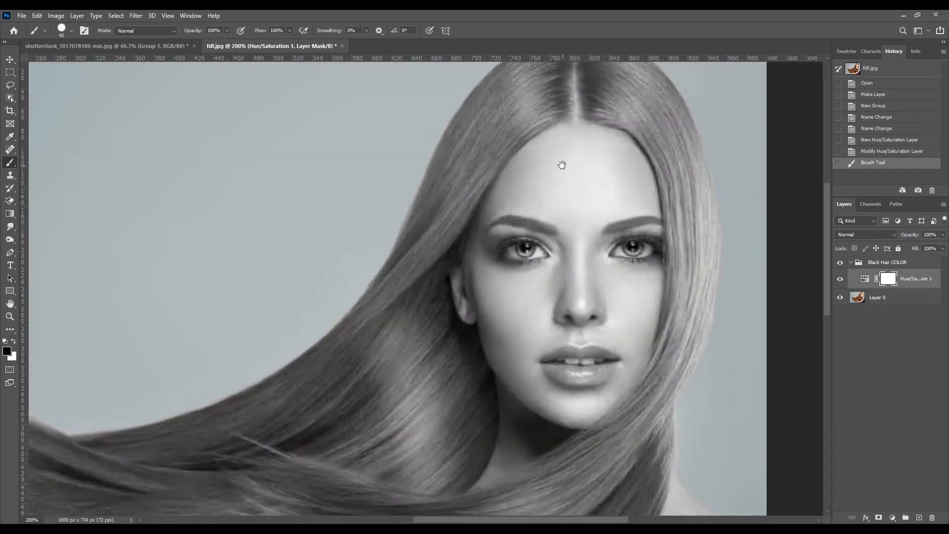
mouse_move(558, 153)
mouse_down()
mouse_move(550, 156)
mouse_move(574, 144)
mouse_move(539, 156)
mouse_move(500, 202)
mouse_move(477, 286)
mouse_move(474, 268)
mouse_move(461, 275)
mouse_move(470, 309)
mouse_move(490, 300)
mouse_move(521, 242)
mouse_move(577, 180)
mouse_move(595, 151)
mouse_move(587, 144)
mouse_move(621, 157)
mouse_move(615, 146)
mouse_move(581, 144)
mouse_move(601, 166)
mouse_move(627, 162)
mouse_move(643, 237)
mouse_move(571, 242)
mouse_move(579, 220)
mouse_up()
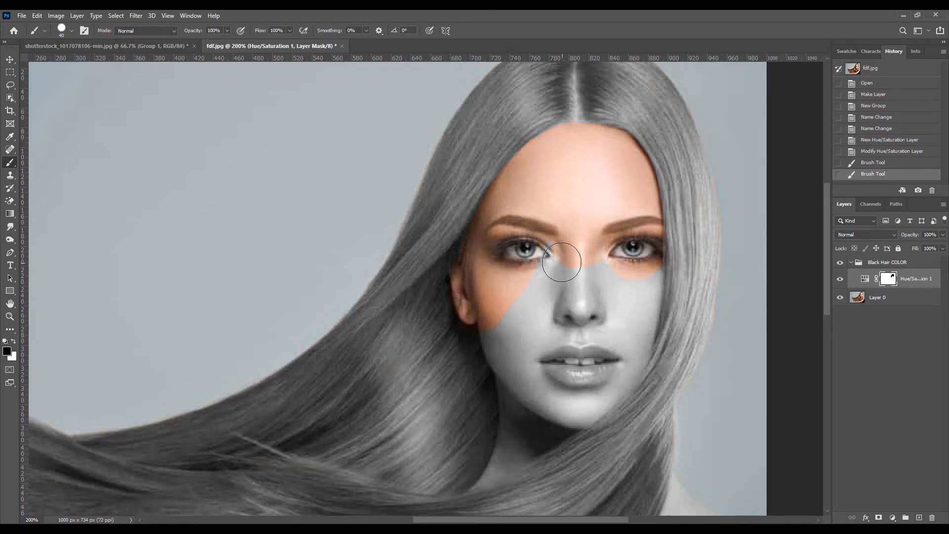
mouse_move(546, 290)
mouse_down()
mouse_move(581, 277)
mouse_move(576, 310)
mouse_move(620, 294)
mouse_move(639, 263)
mouse_move(639, 299)
mouse_move(644, 263)
mouse_move(555, 277)
mouse_up()
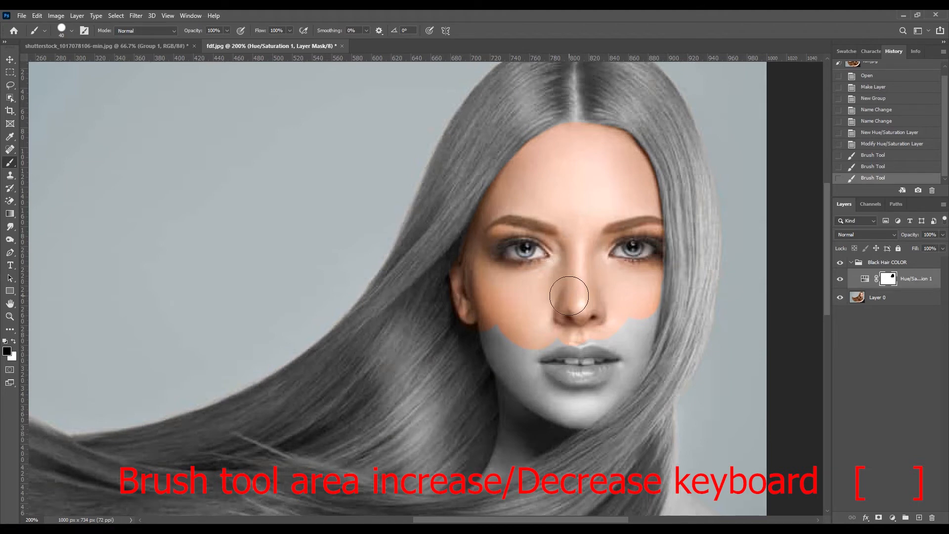
Reduce the brush to 35 px and paint black on the mask over the lower cheeks, mouth, chin and upper neck.
key(bracketleft)
key(bracketleft)
key(bracketright)
key(bracketright)
key(bracketleft)
key(bracketleft)
key(bracketleft)
key(bracketright)
key(bracketright)
key(bracketleft)
key(bracketleft)
key(bracketright)
key(bracketright)
key(bracketleft)
key(bracketleft)
key(bracketleft)
key(bracketright)
key(bracketright)
key(bracketright)
key(bracketleft)
key(bracketright)
key(bracketleft)
key(bracketright)
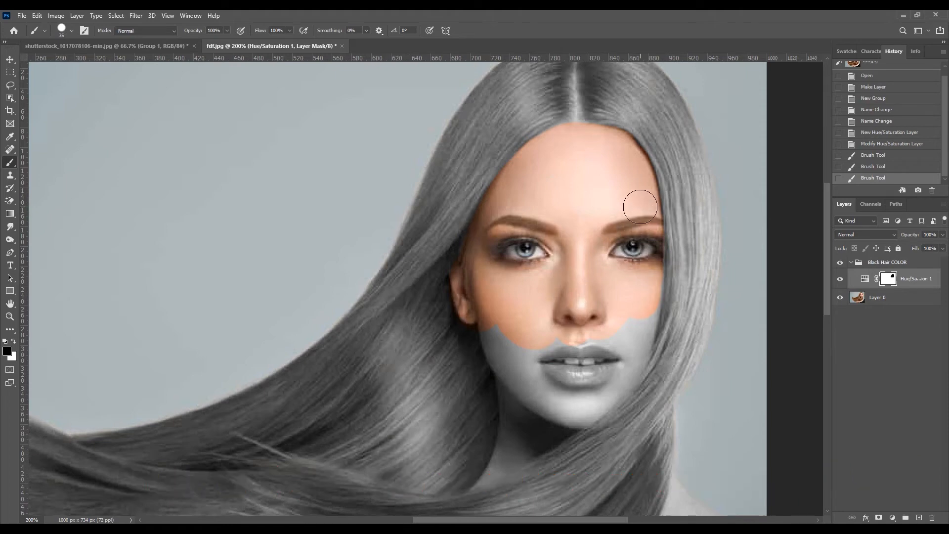
mouse_move(645, 276)
mouse_down()
mouse_move(635, 361)
mouse_move(609, 385)
mouse_move(598, 341)
mouse_move(524, 347)
mouse_move(497, 323)
mouse_move(484, 346)
mouse_move(509, 369)
mouse_move(510, 397)
mouse_move(530, 365)
mouse_move(586, 373)
mouse_move(595, 352)
mouse_move(608, 157)
mouse_up()
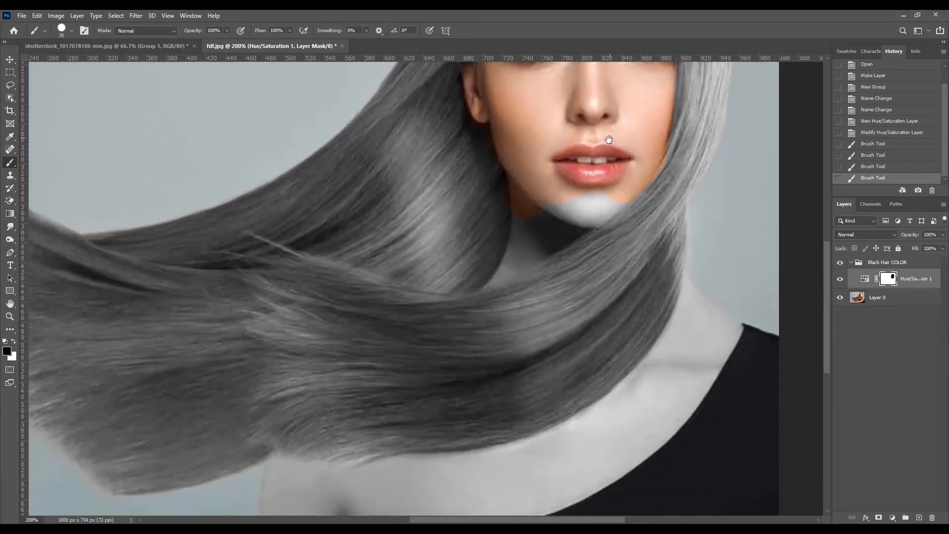
mouse_move(611, 195)
mouse_down()
mouse_move(545, 218)
mouse_move(529, 211)
mouse_move(527, 244)
mouse_move(574, 226)
mouse_move(589, 204)
mouse_move(588, 168)
mouse_move(547, 187)
mouse_move(619, 188)
mouse_move(525, 197)
mouse_move(521, 248)
mouse_up()
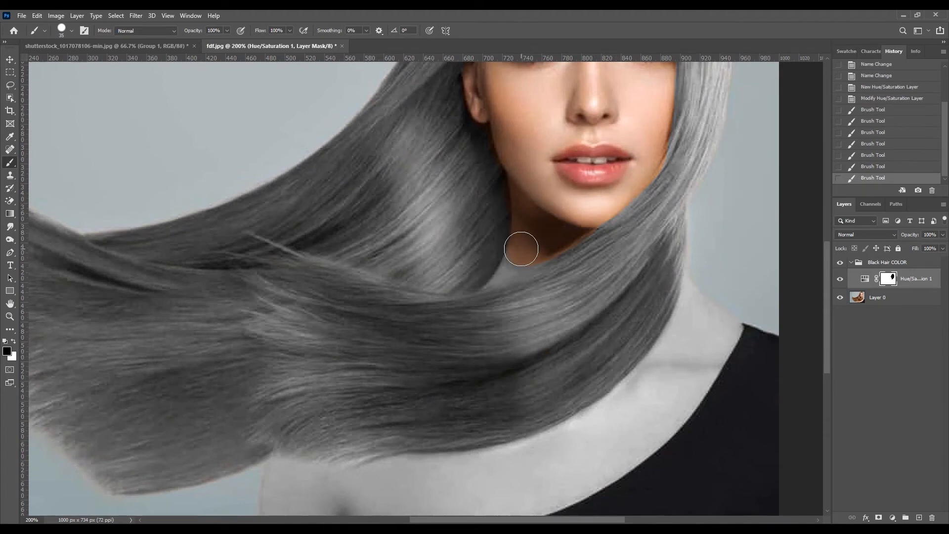
Shrink the brush to 10 px and paint black on the mask over the rest of the neck along the hair edge.
key(bracketleft)
key(bracketleft)
key(bracketleft)
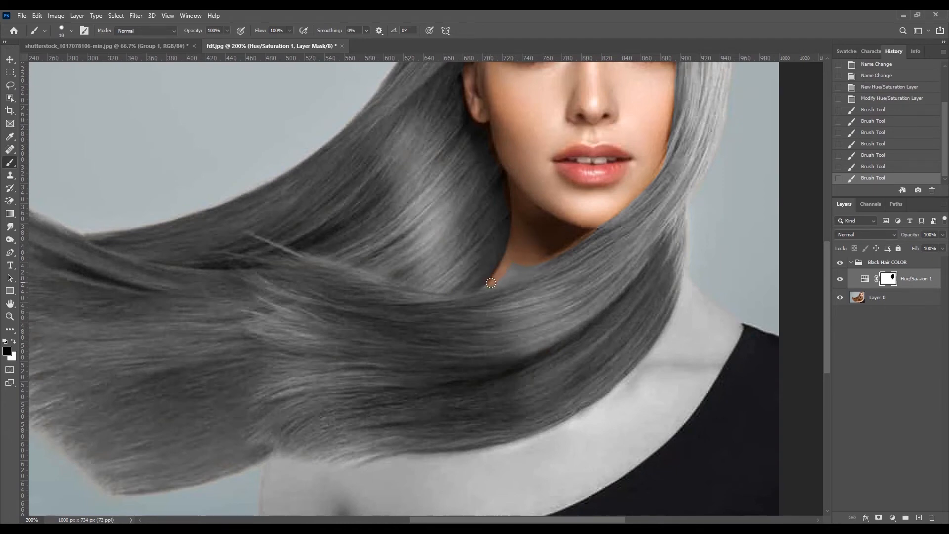
mouse_move(509, 278)
mouse_down()
mouse_move(553, 247)
mouse_move(509, 269)
mouse_move(532, 264)
mouse_up()
Paint black on the mask over the shoulder, chest and upper arm, enlarging the brush from 10 px up to 40 px.
drag(675, 341, 589, 238)
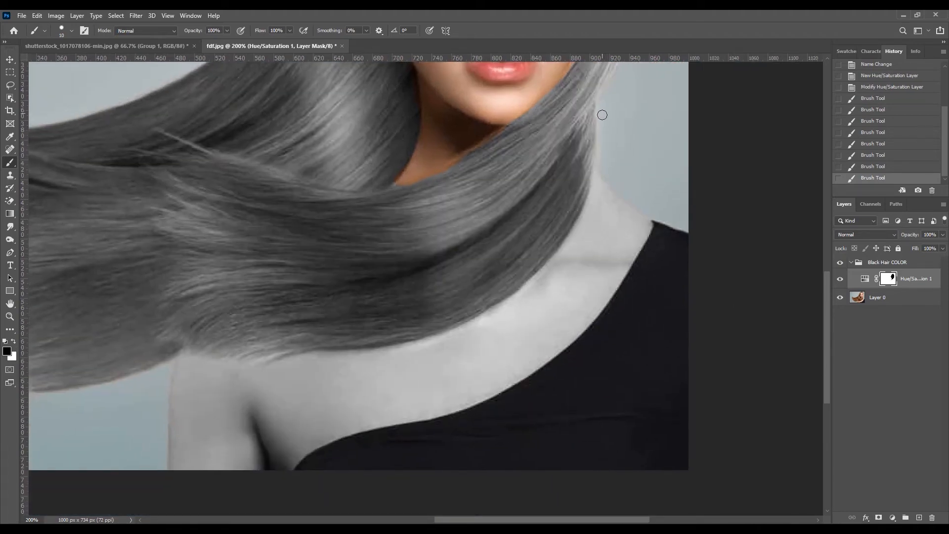
mouse_move(604, 165)
mouse_down()
mouse_move(597, 204)
mouse_move(605, 185)
mouse_move(649, 238)
mouse_move(655, 232)
mouse_move(654, 245)
mouse_move(663, 213)
mouse_move(611, 217)
mouse_move(612, 189)
mouse_move(631, 218)
mouse_move(653, 216)
mouse_move(627, 209)
mouse_move(624, 260)
mouse_up()
key(bracketright)
key(bracketright)
key(bracketright)
key(bracketright)
key(bracketright)
key(bracketright)
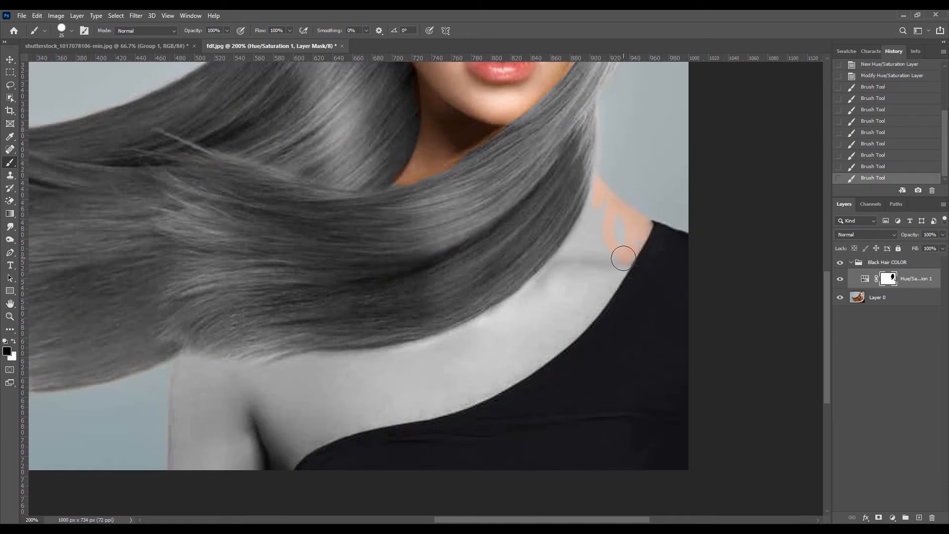
mouse_move(622, 219)
mouse_down()
mouse_move(575, 311)
mouse_move(482, 372)
mouse_move(254, 436)
mouse_up()
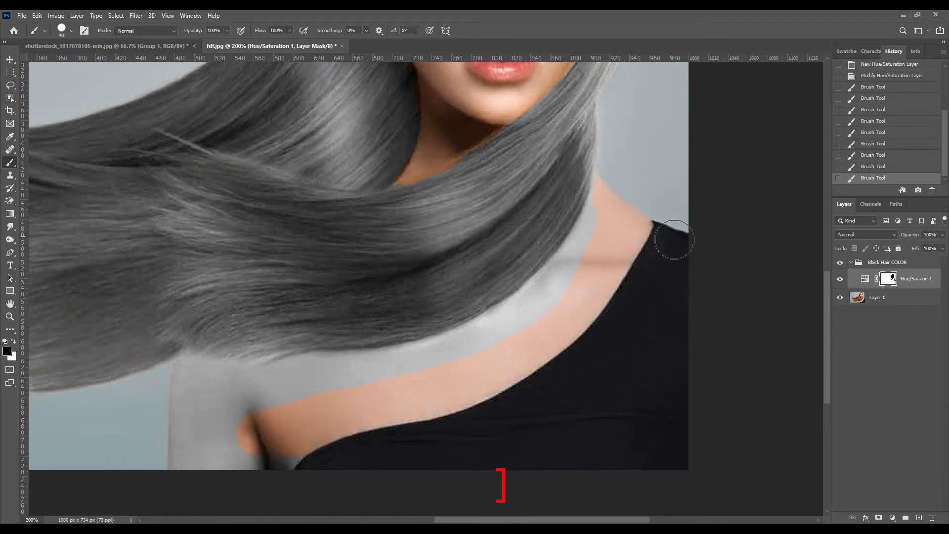
mouse_move(238, 450)
mouse_down()
mouse_move(187, 407)
mouse_move(176, 452)
mouse_move(231, 418)
mouse_move(207, 384)
mouse_move(184, 375)
mouse_move(187, 426)
mouse_move(206, 430)
mouse_move(286, 400)
mouse_move(443, 367)
mouse_move(567, 298)
mouse_move(606, 222)
mouse_move(618, 170)
mouse_move(568, 272)
mouse_move(500, 327)
mouse_move(366, 371)
mouse_move(245, 377)
mouse_move(201, 368)
mouse_move(181, 377)
mouse_move(206, 390)
mouse_move(527, 376)
mouse_up()
Add a Curves adjustment layer above the Hue/Saturation layer in the Black Hair COLOR group.
scroll(617, 313, up, 5)
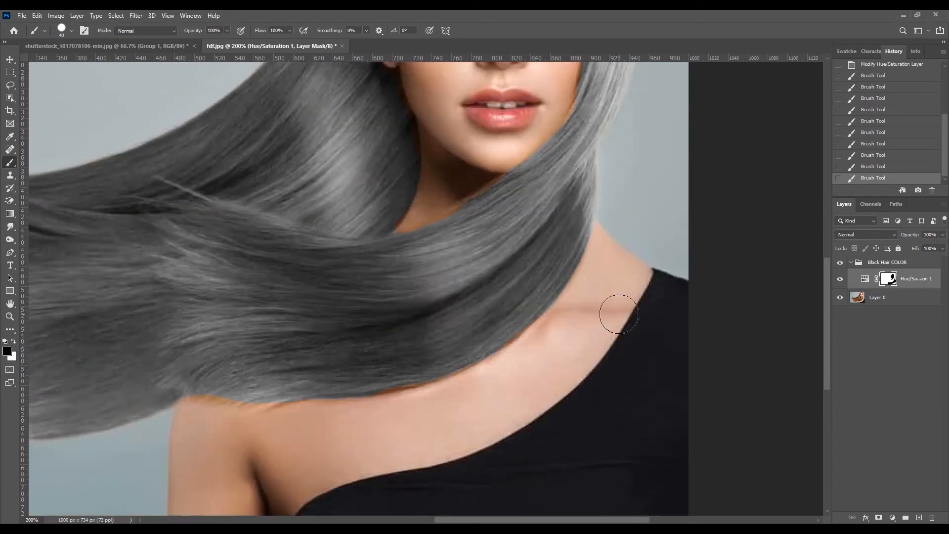
scroll(619, 314, up, 8)
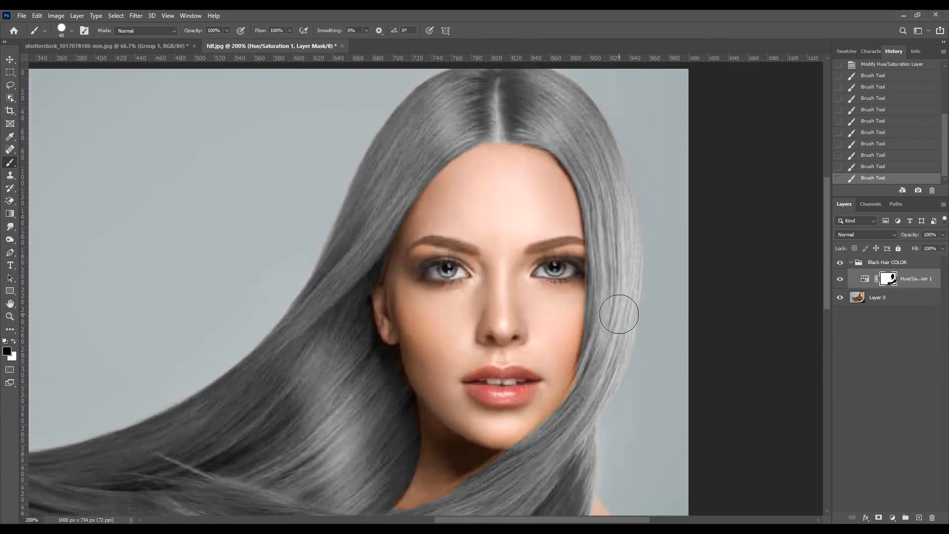
key(ctrl+minus)
key(ctrl+minus)
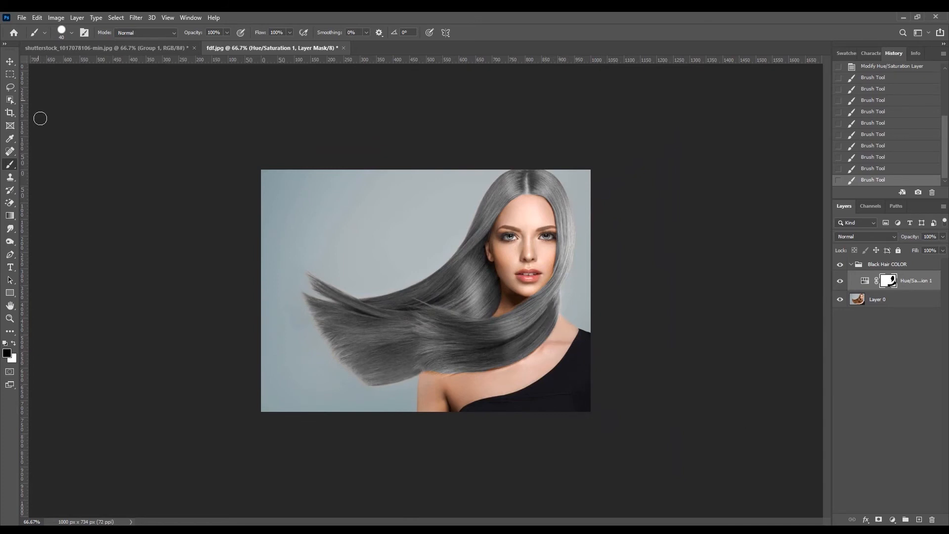
click(10, 61)
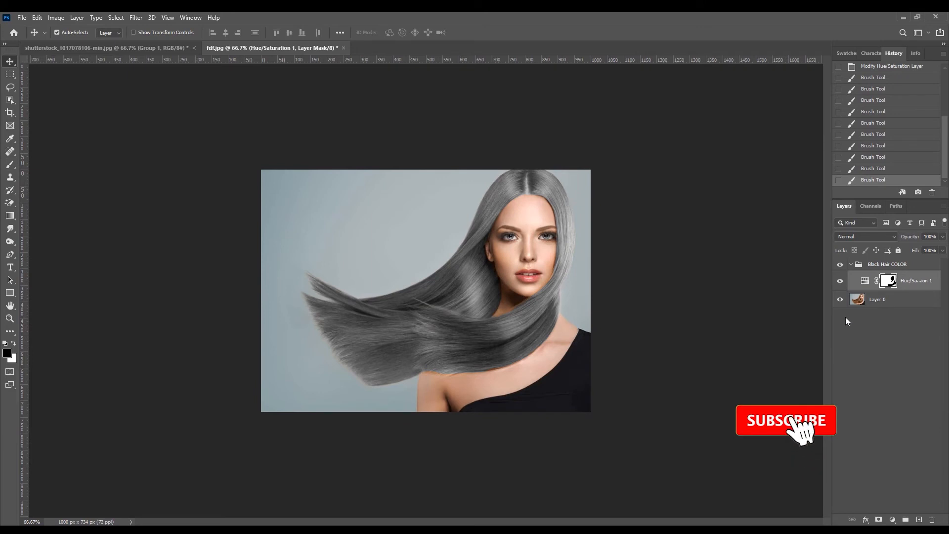
click(893, 518)
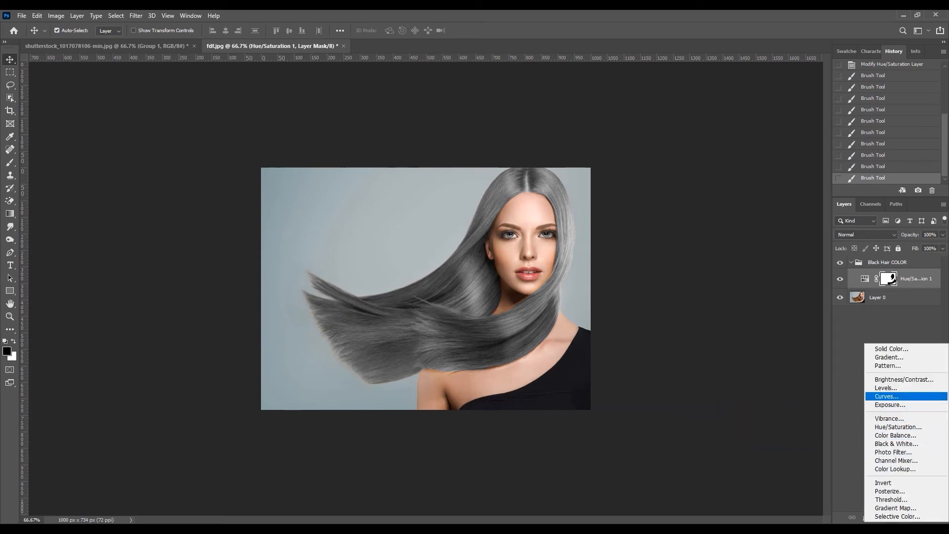
click(888, 395)
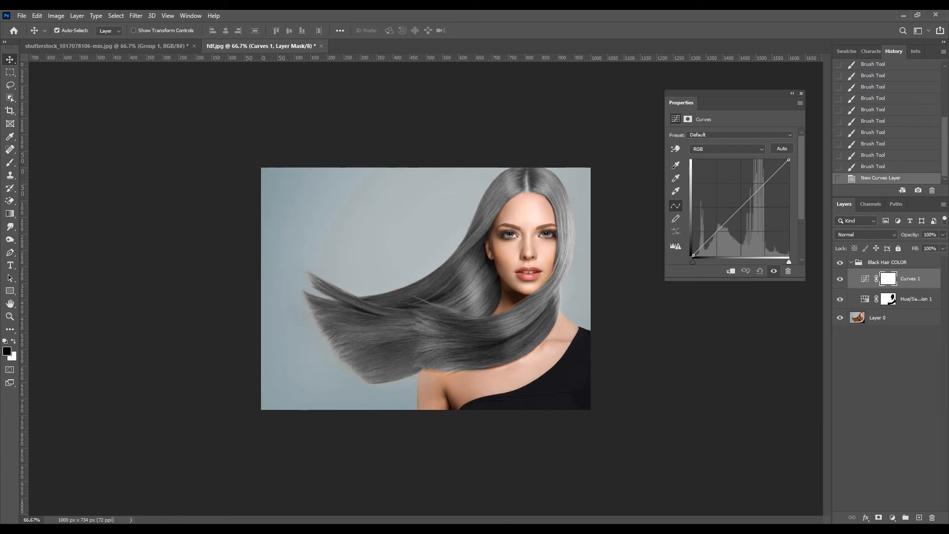
Darken the hair by pulling the shadows and lower midtones of the RGB curve down, with a further point holding the upper midtones.
click(720, 229)
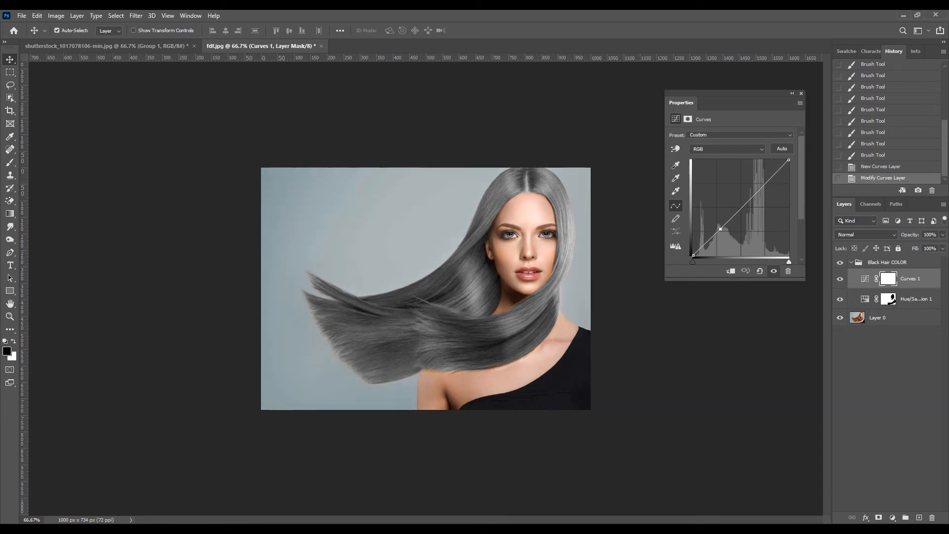
drag(720, 229, 731, 238)
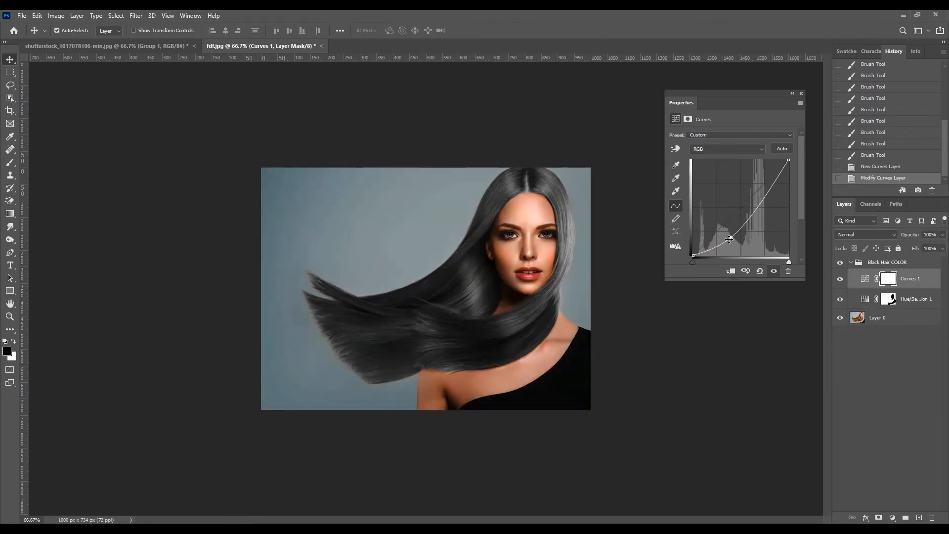
drag(730, 239, 726, 235)
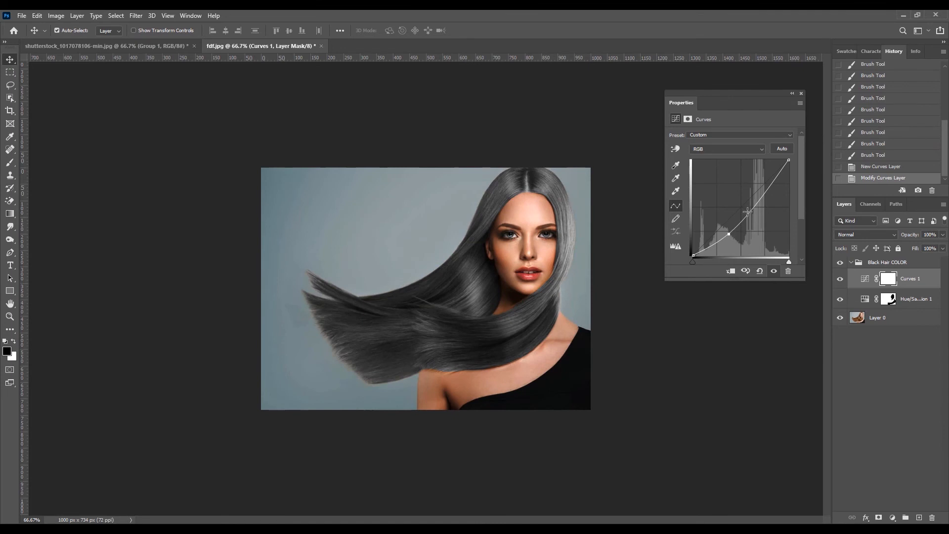
drag(755, 206, 758, 203)
drag(717, 242, 718, 241)
click(729, 235)
drag(731, 236, 721, 245)
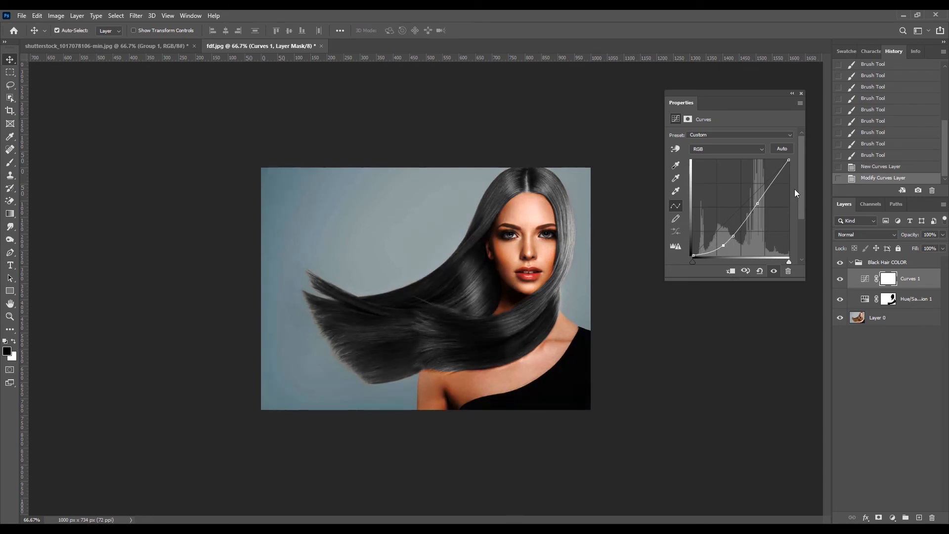
click(802, 93)
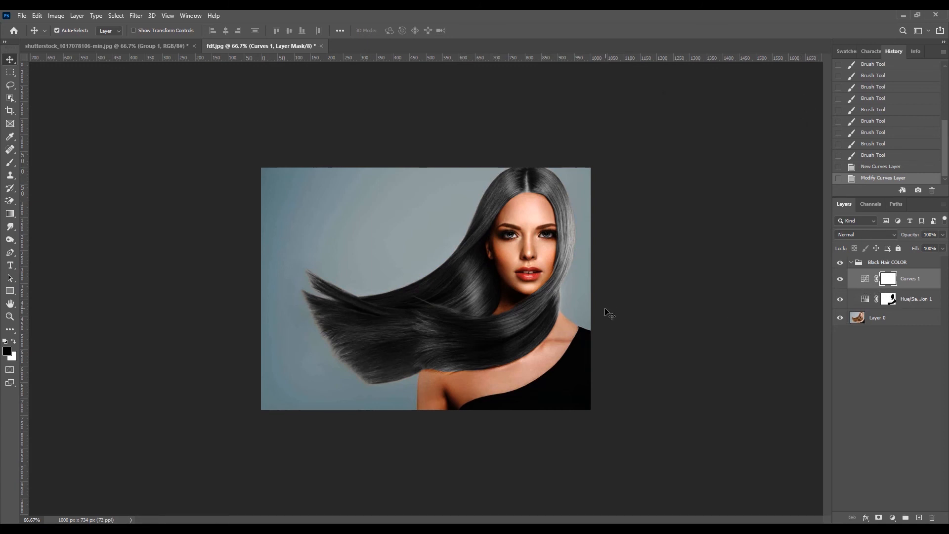
Collapse the Black Hair COLOR group and toggle its visibility to compare the hair before and after recoloring.
click(851, 263)
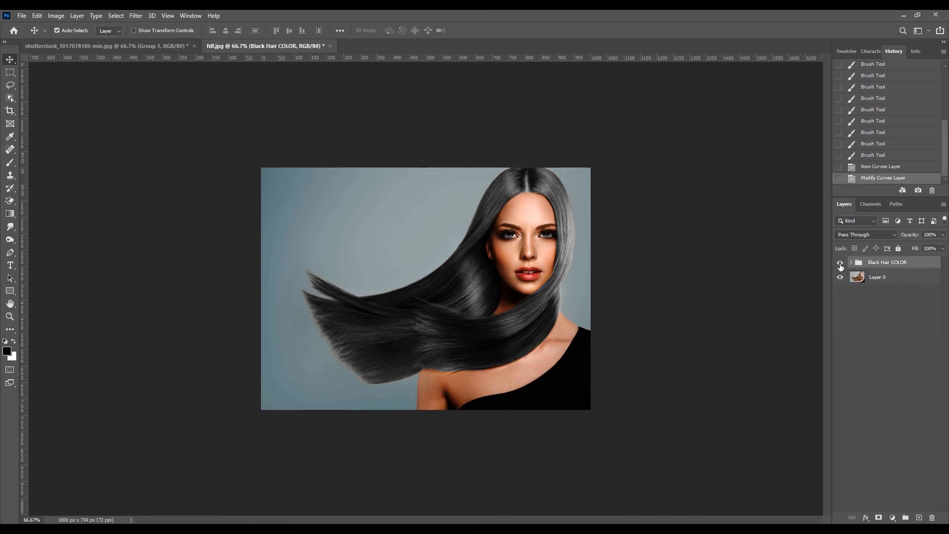
click(840, 263)
click(840, 264)
click(840, 263)
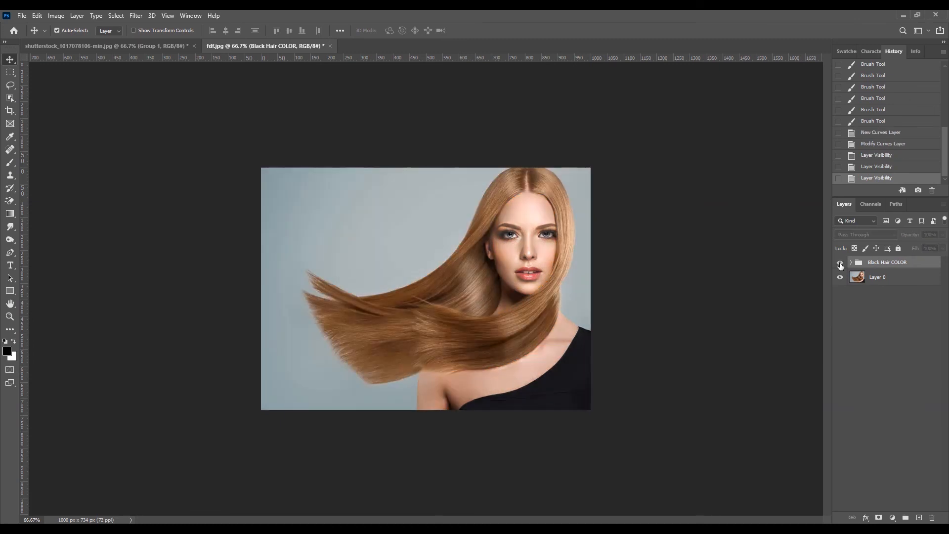
click(840, 264)
click(840, 263)
click(840, 264)
click(840, 263)
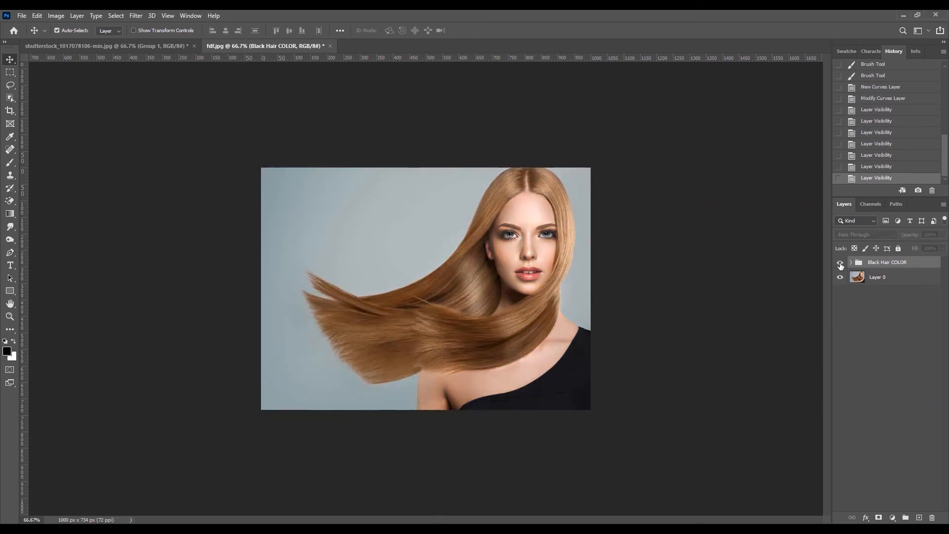
click(840, 264)
click(840, 264)
click(840, 263)
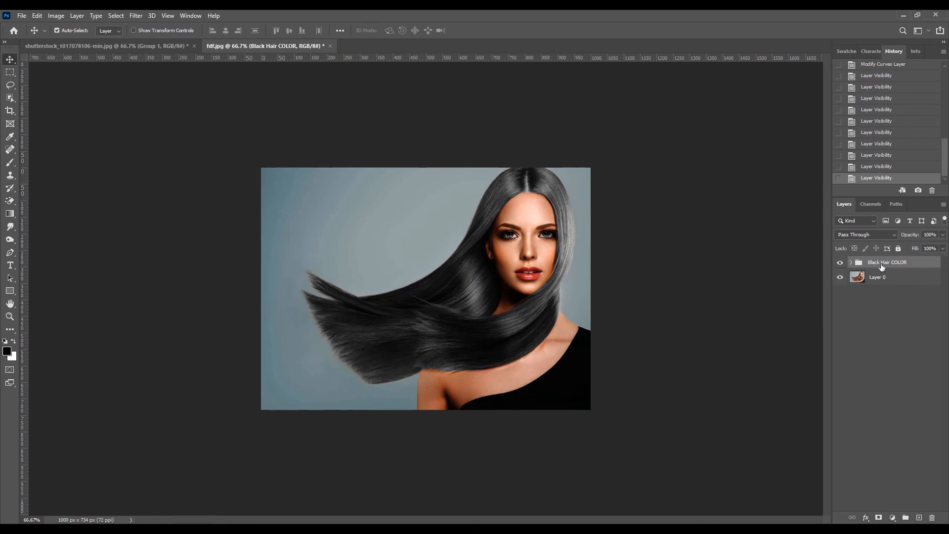
Review Layer 0 and the adjustment layers inside the Black Hair COLOR group, leaving the group collapsed.
click(851, 263)
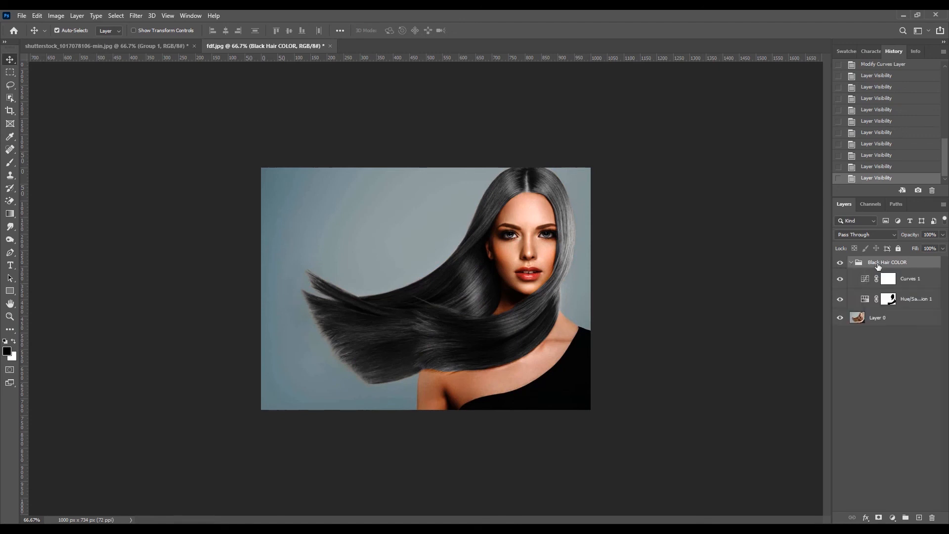
click(851, 262)
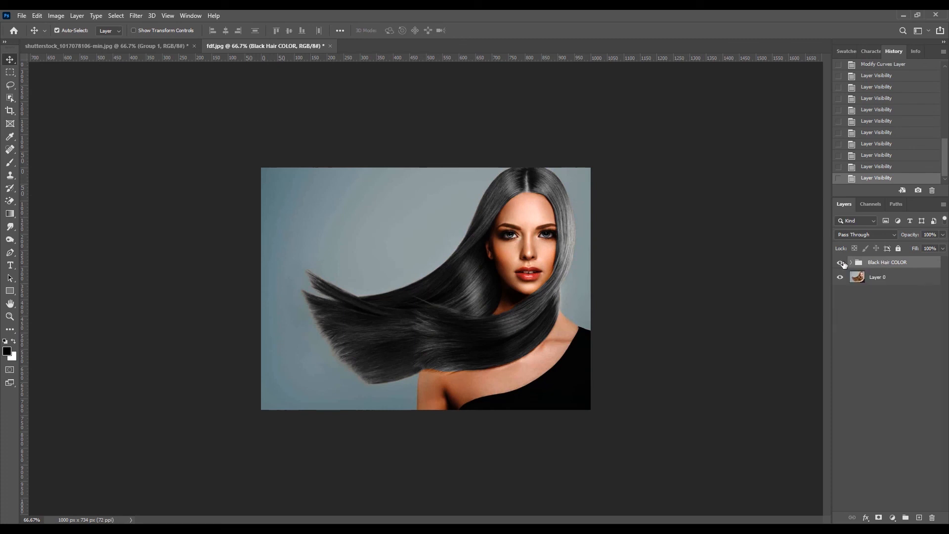
click(884, 278)
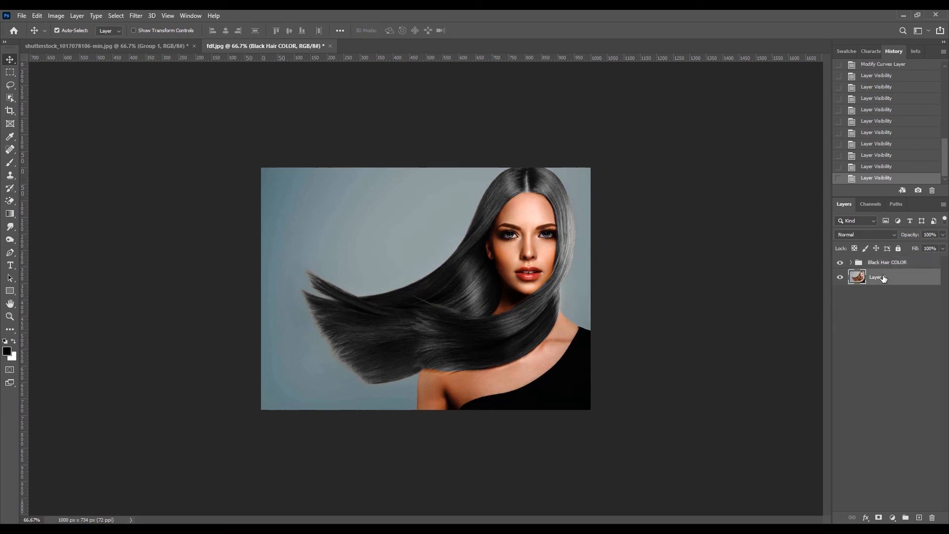
click(852, 263)
click(904, 300)
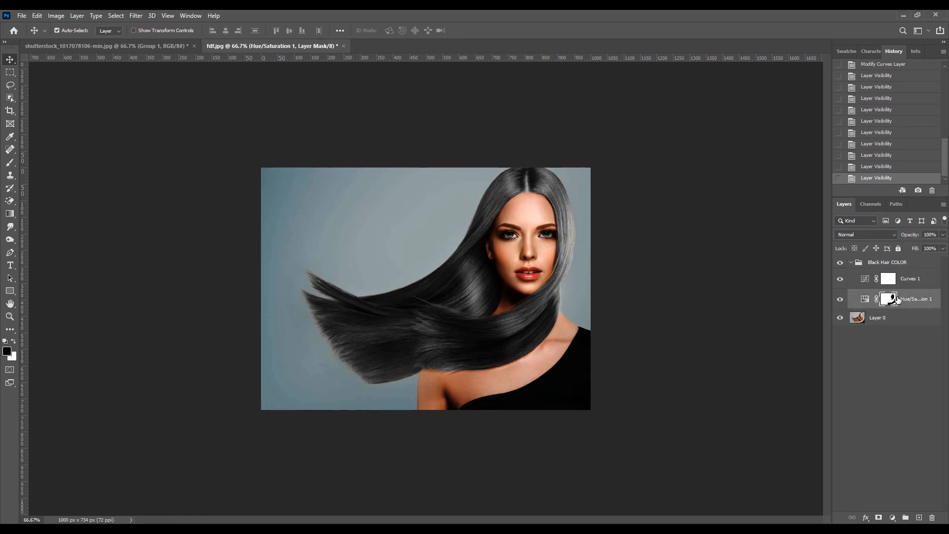
click(852, 262)
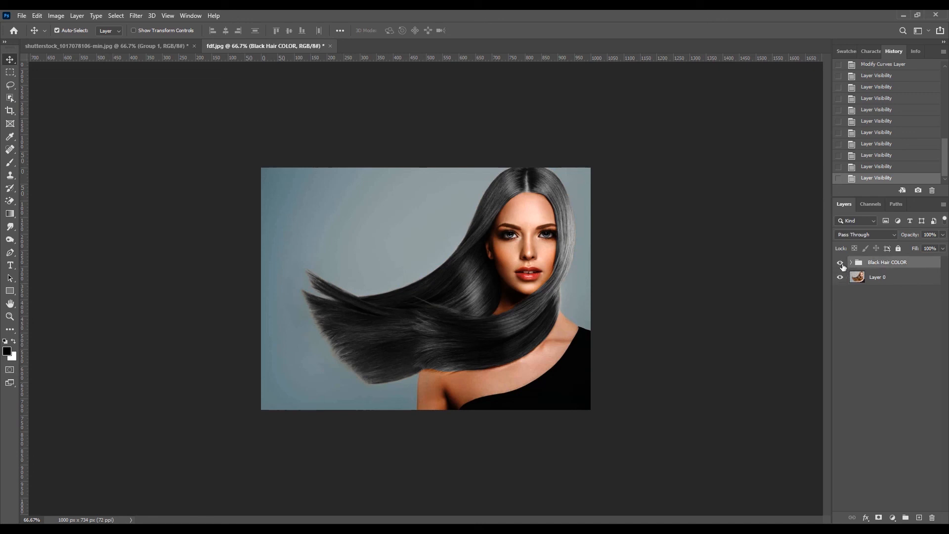
Hide and show the Black Hair COLOR group repeatedly to check the black hair against the original photo.
click(840, 262)
click(841, 262)
click(840, 263)
click(841, 262)
click(840, 262)
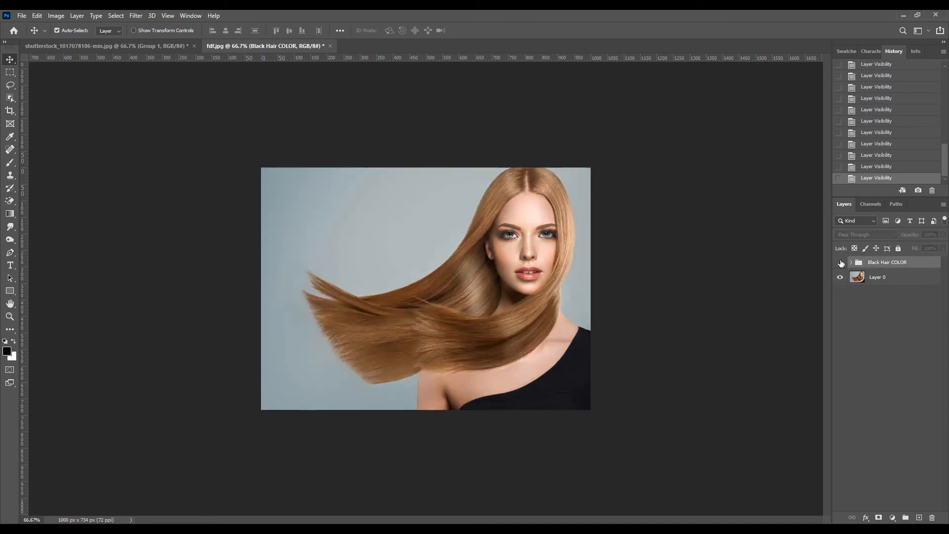
click(840, 262)
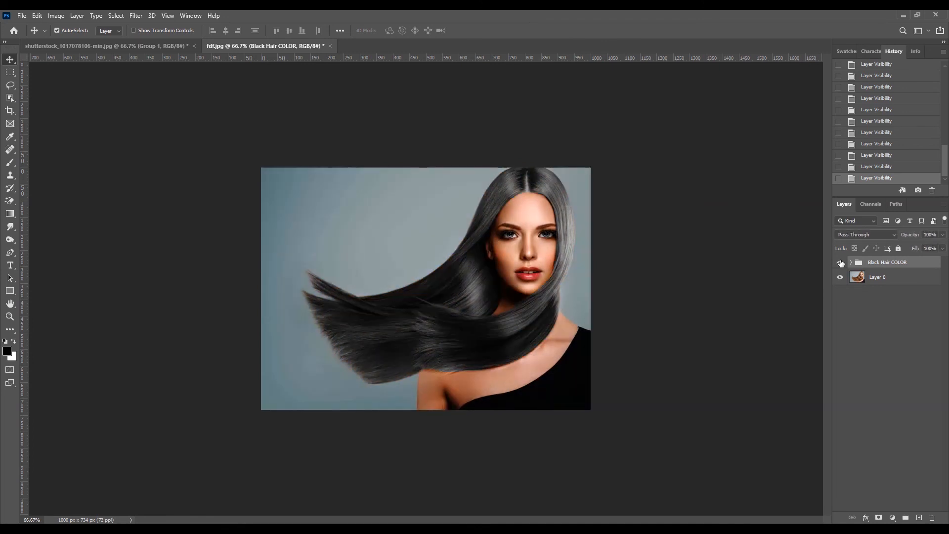
click(840, 264)
click(840, 263)
click(840, 263)
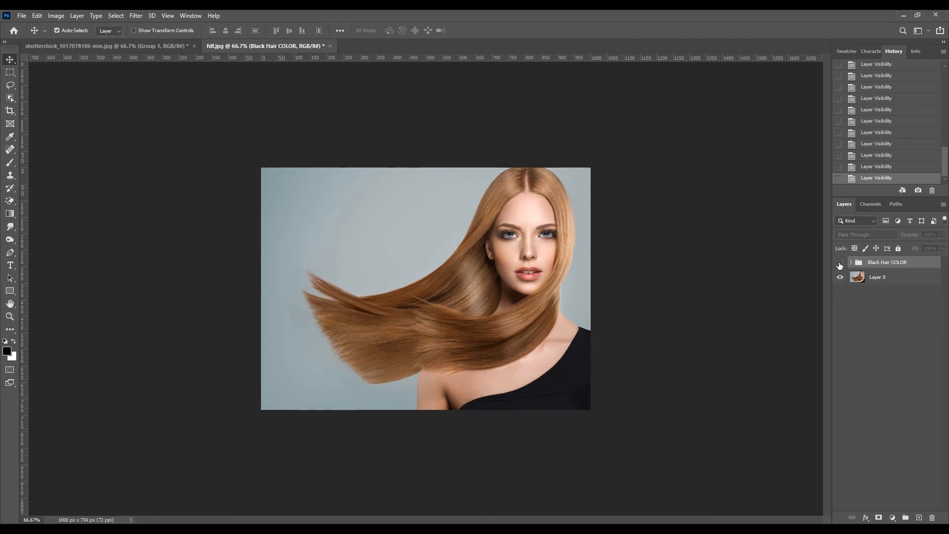
click(840, 264)
click(840, 264)
click(840, 264)
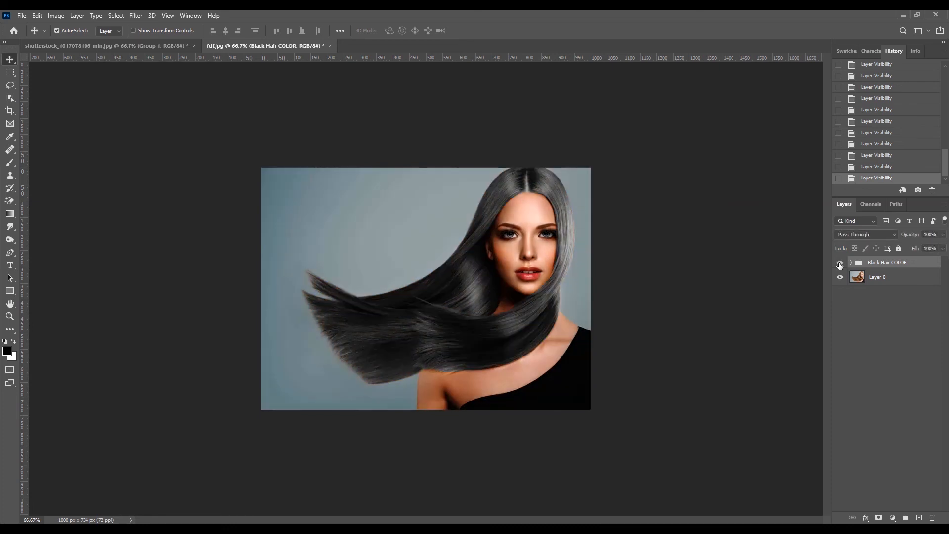
click(840, 263)
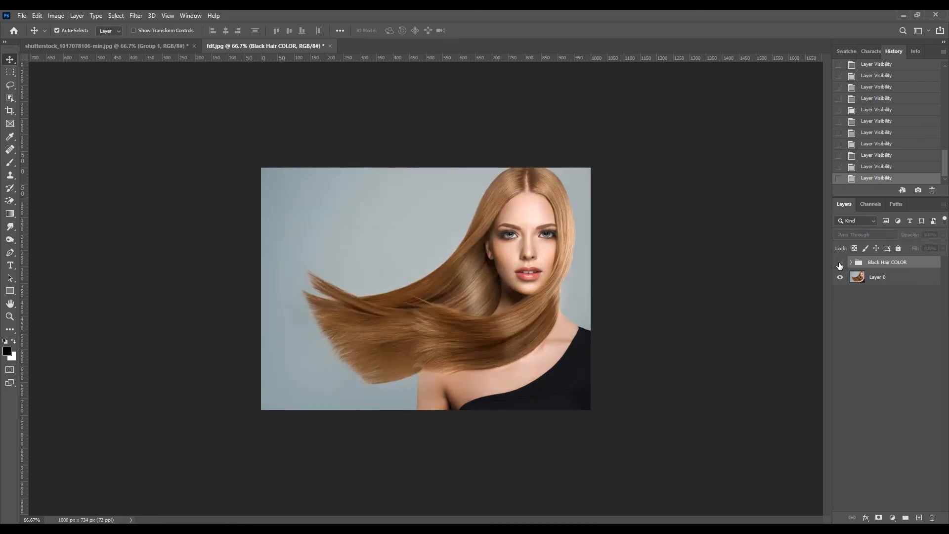
click(840, 263)
click(840, 263)
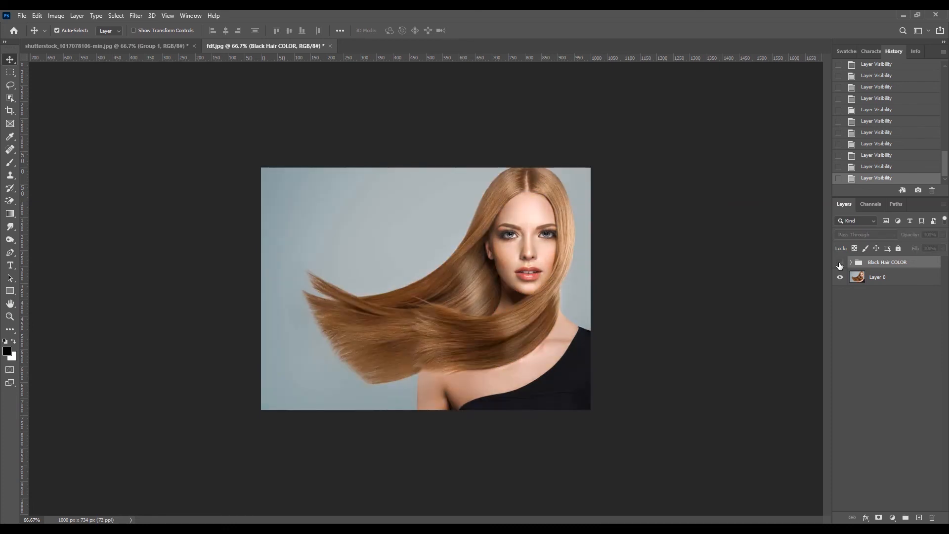